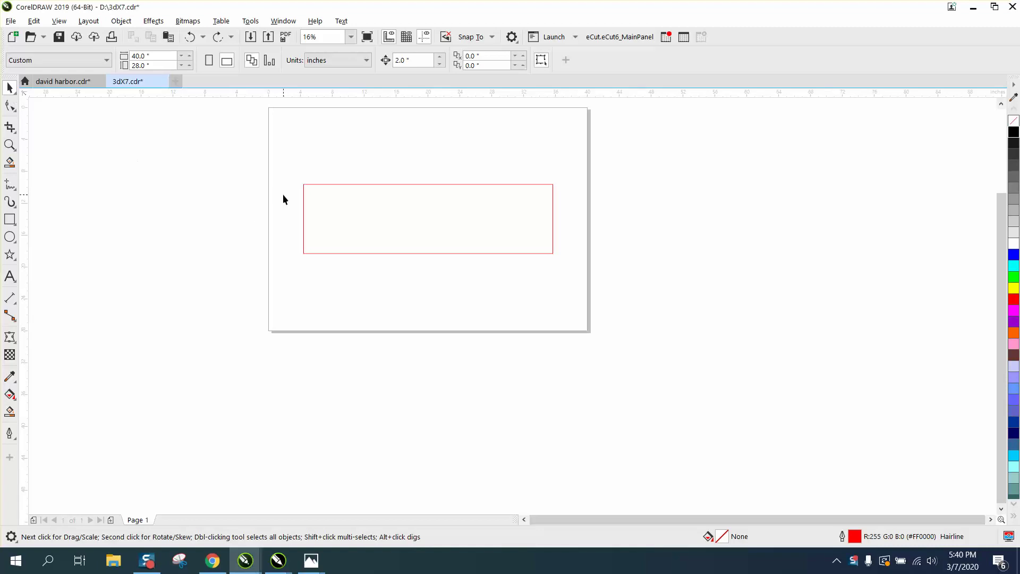
- Select the rectangle and check its 31.27 inch width in the property bar
{"action": "left_click", "coordinate": [321, 189]}
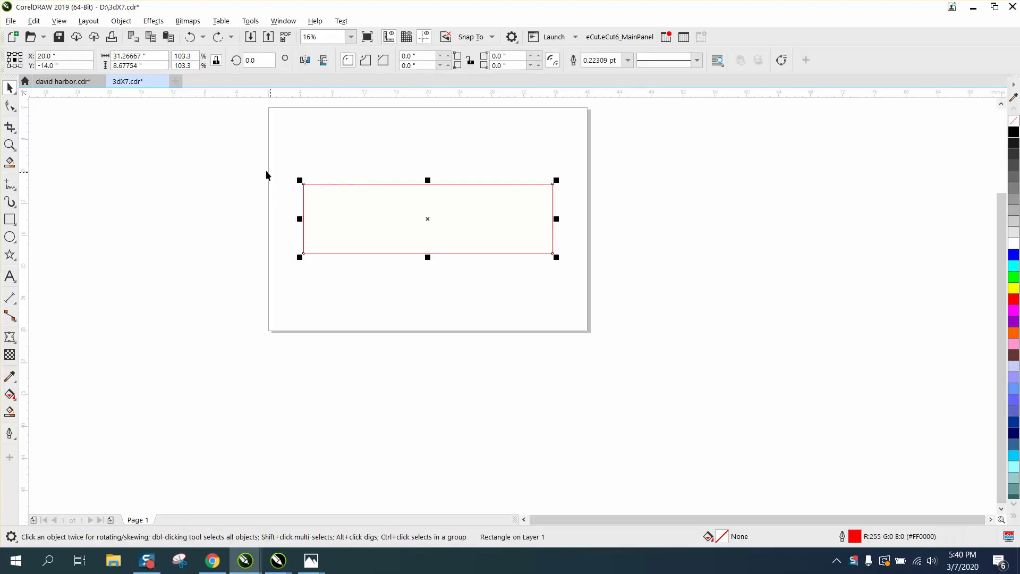
{"action": "left_click", "coordinate": [137, 57]}
- Select the edge guidelines and duplicate the left-edge guideline with Ctrl+D
{"action": "left_click", "coordinate": [303, 191]}
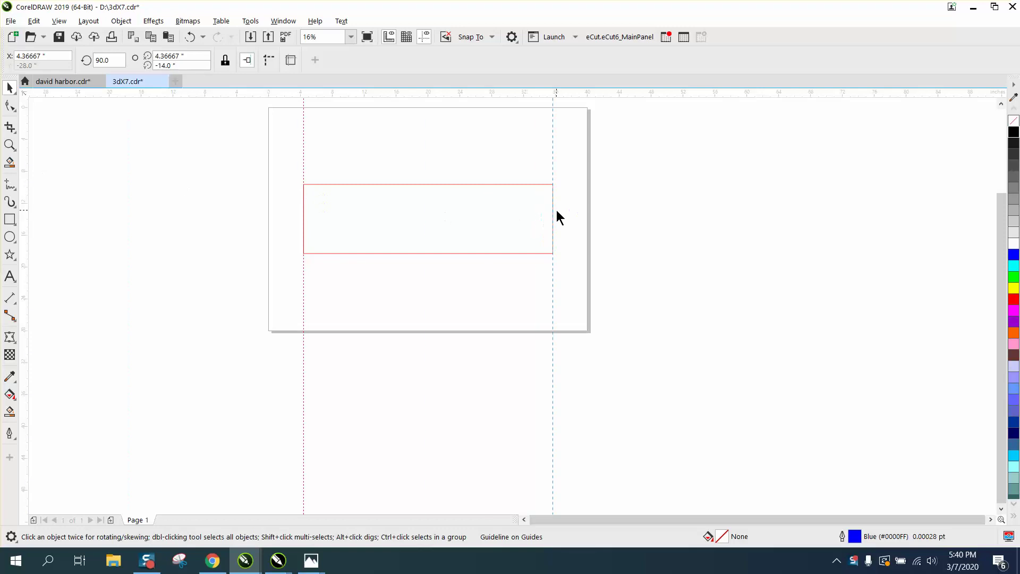
{"action": "left_click", "coordinate": [552, 193]}
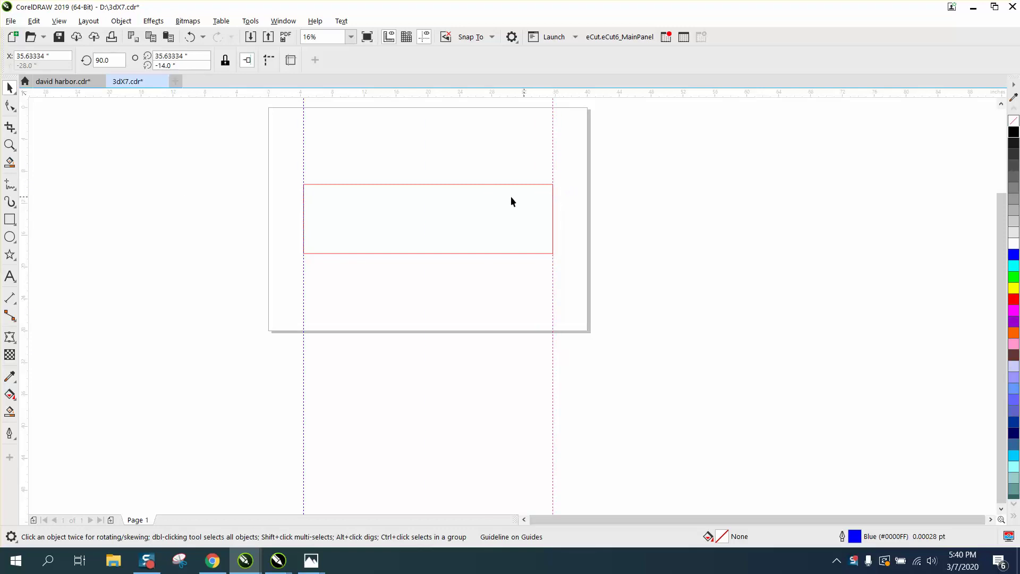
{"action": "left_click", "coordinate": [303, 176]}
{"action": "key", "text": "ctrl+d"}
{"action": "key", "text": "ctrl+d"}
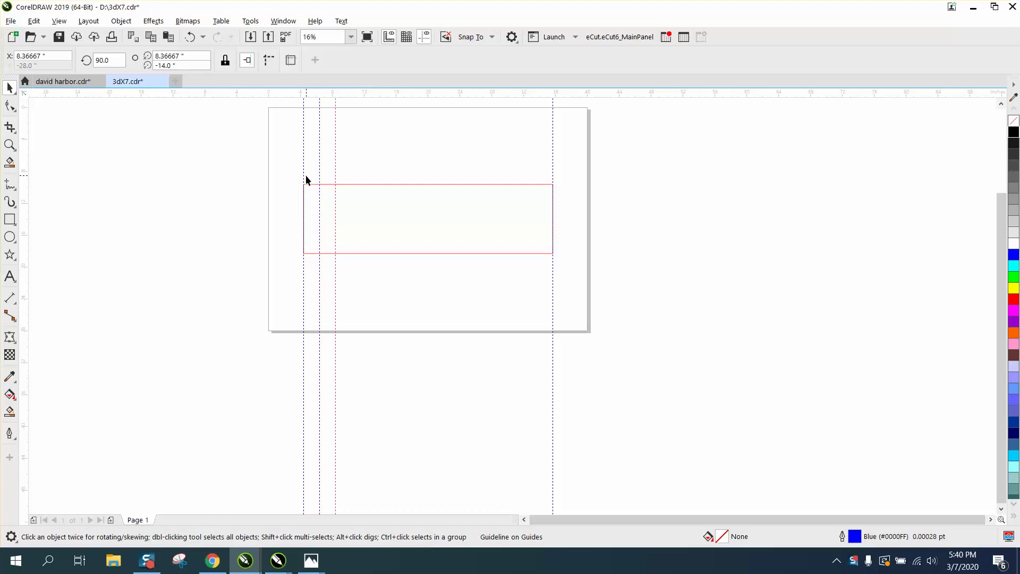
{"action": "key", "text": "ctrl+d"}
{"action": "key", "text": "ctrl+d"}
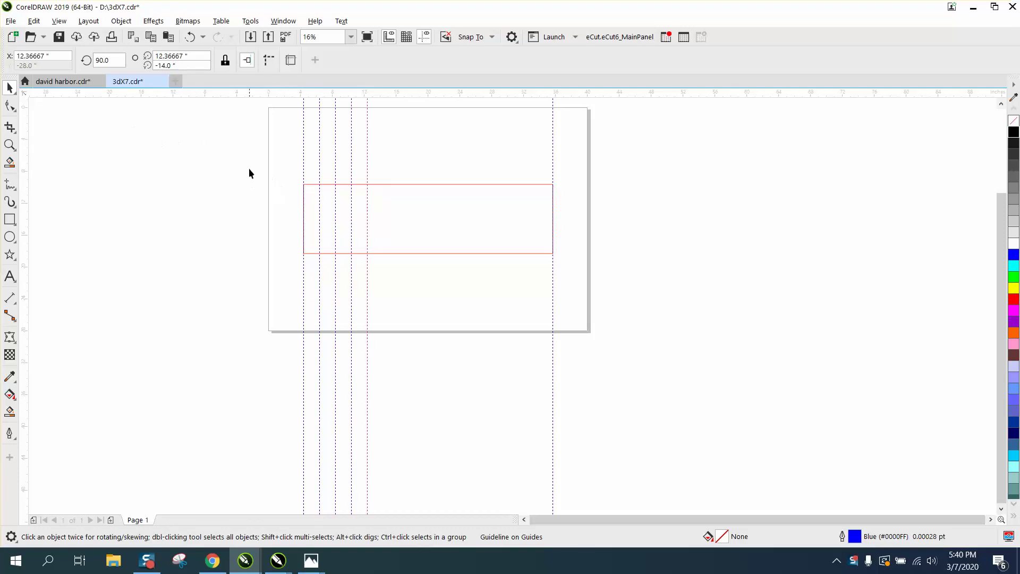
- Select all six guidelines at once using Edit > Select All > Guidelines
{"action": "left_click", "coordinate": [34, 21]}
{"action": "mouse_move", "coordinate": [56, 213]}
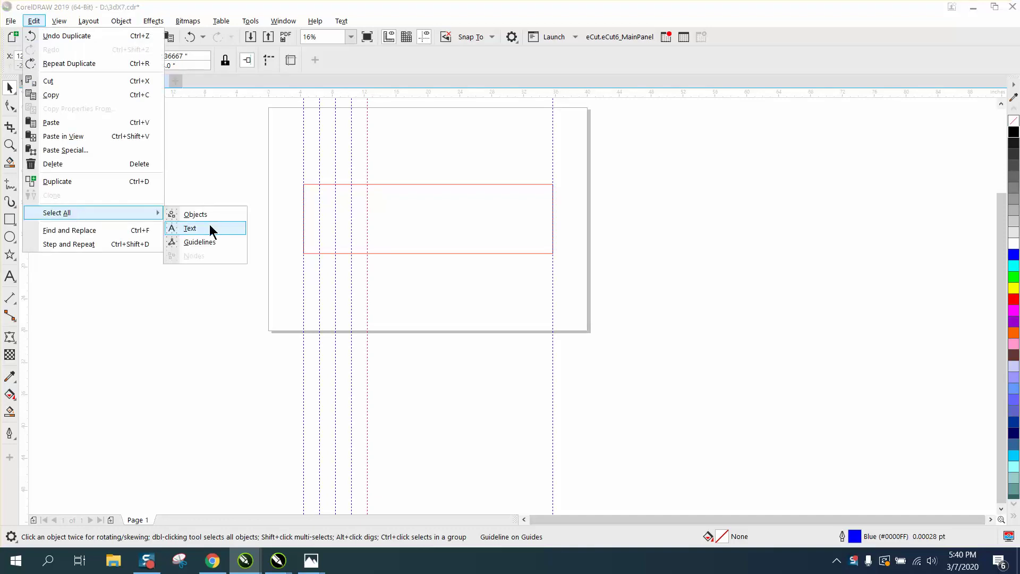
{"action": "left_click", "coordinate": [198, 242]}
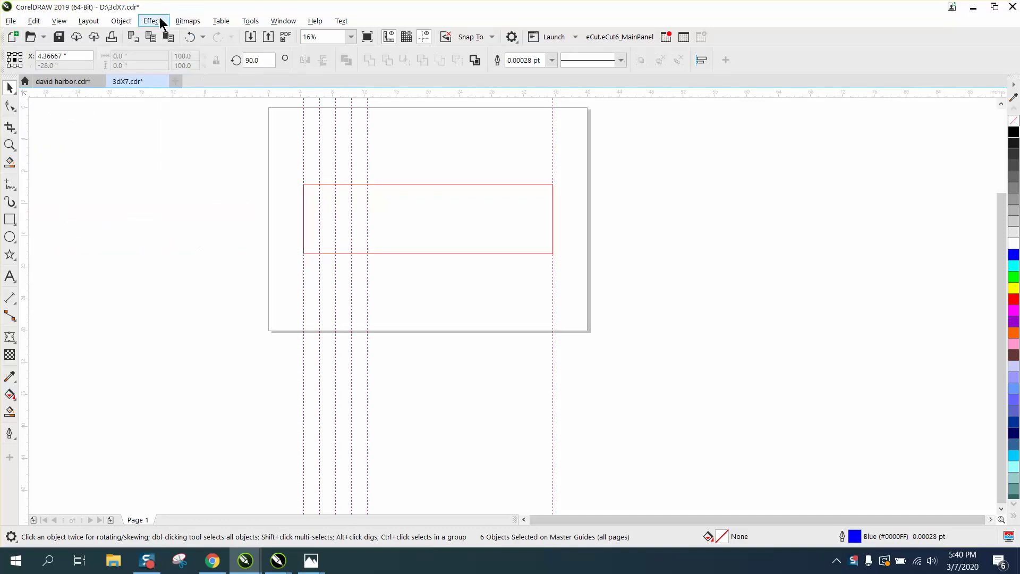
{"action": "left_click", "coordinate": [121, 21]}
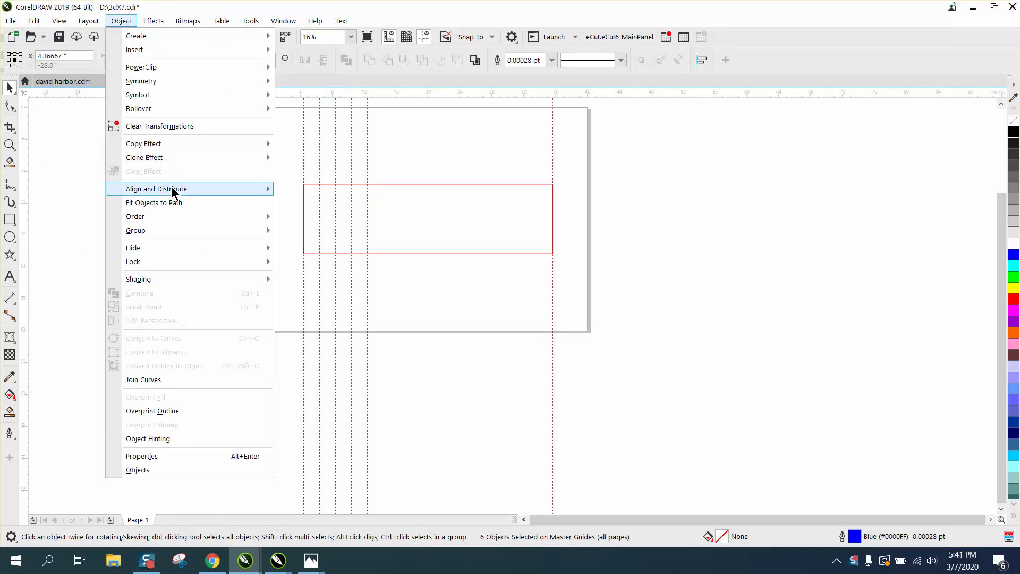
{"action": "mouse_move", "coordinate": [157, 189]}
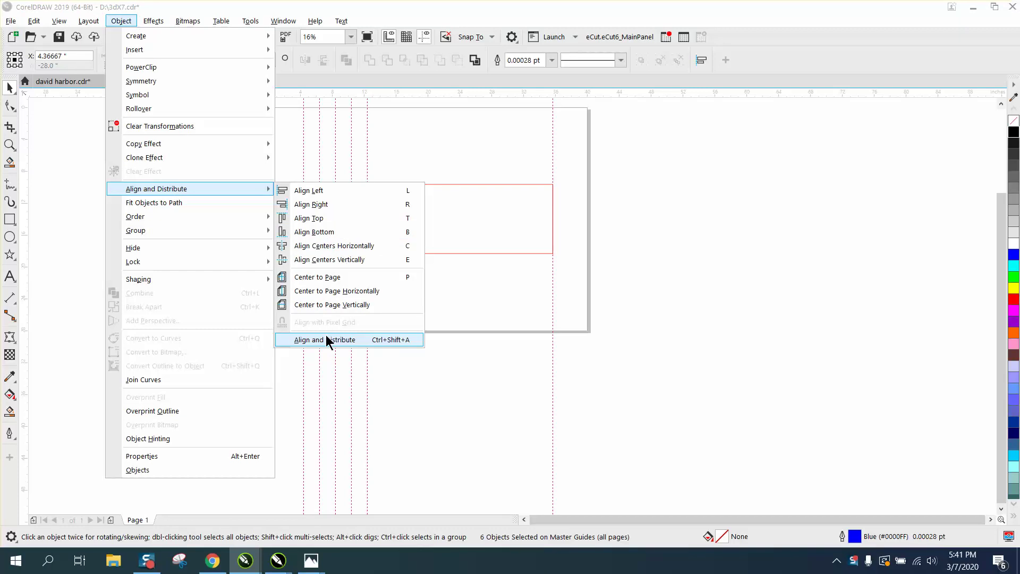
- Distribute the guideline centers horizontally, using the page extent, in Align and Distribute
{"action": "left_click", "coordinate": [326, 340]}
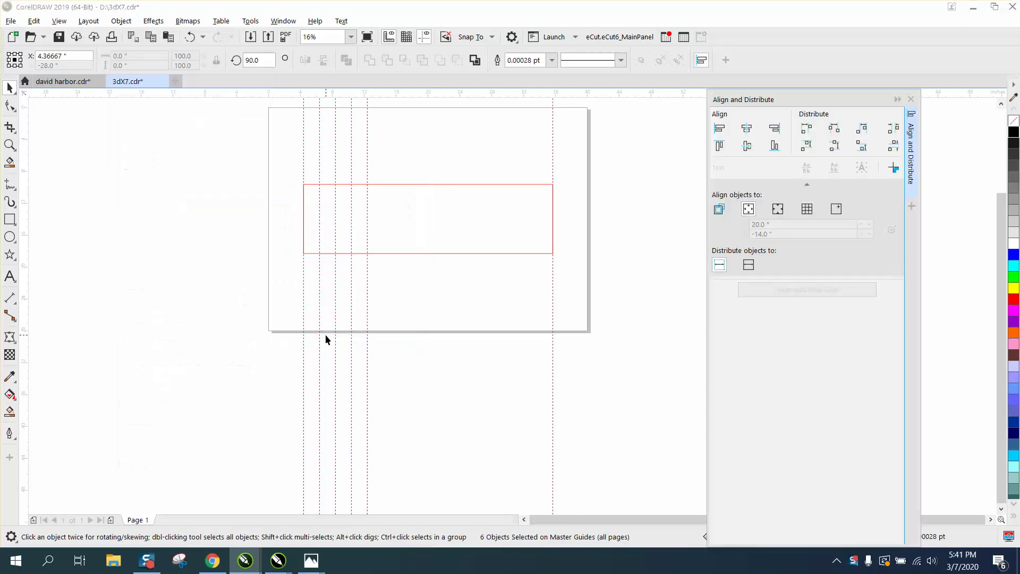
{"action": "left_click", "coordinate": [835, 129]}
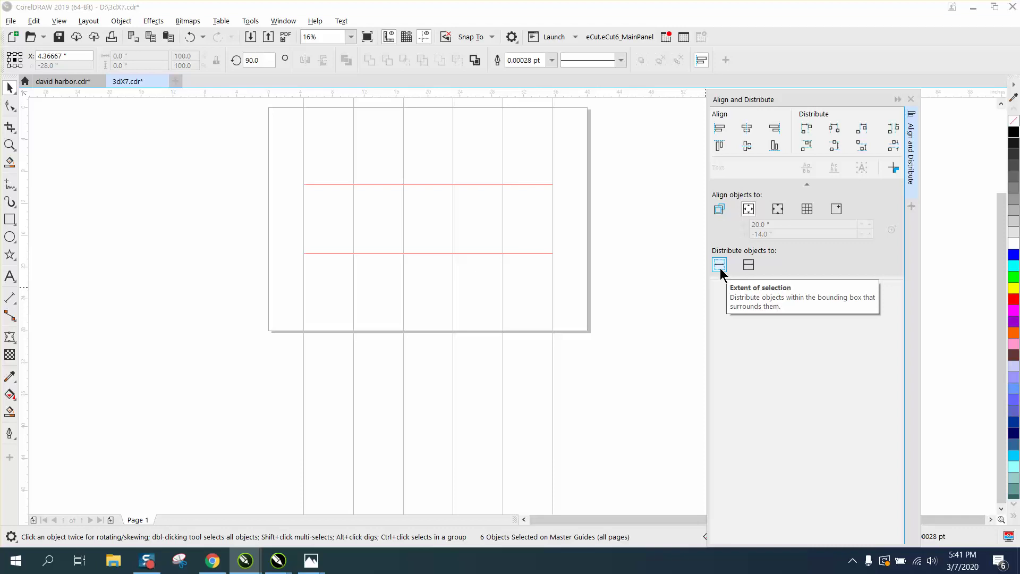
{"action": "left_click", "coordinate": [748, 265]}
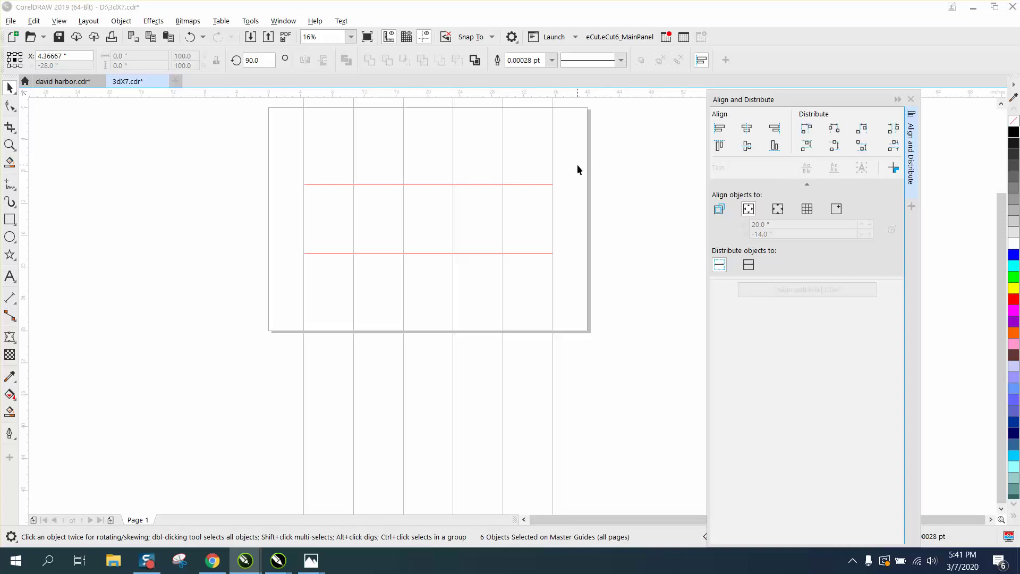
{"action": "left_click", "coordinate": [10, 145]}
{"action": "left_click_drag", "start_coordinate": [276, 179], "coordinate": [610, 309]}
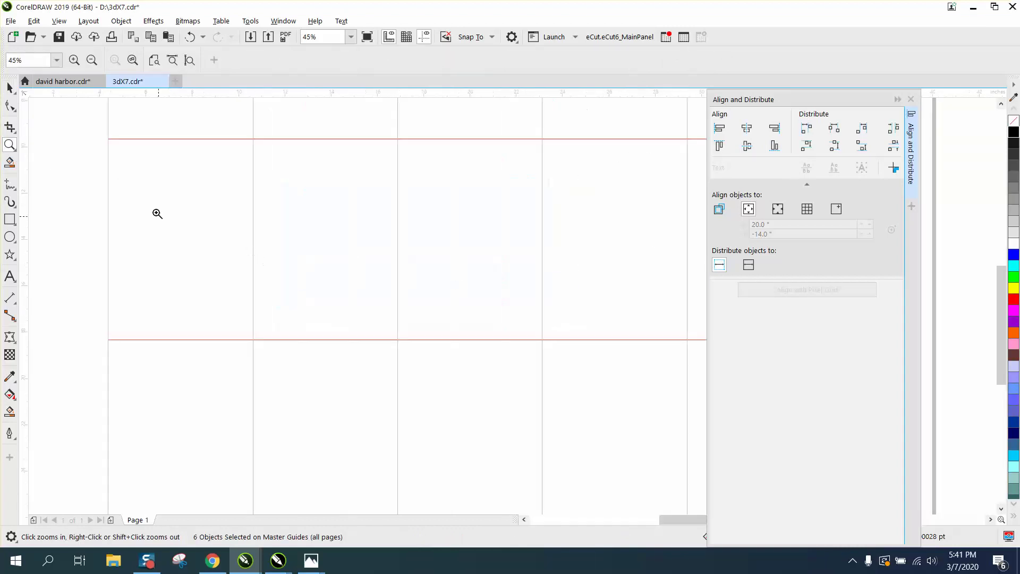
{"action": "left_click_drag", "start_coordinate": [217, 131], "coordinate": [279, 169]}
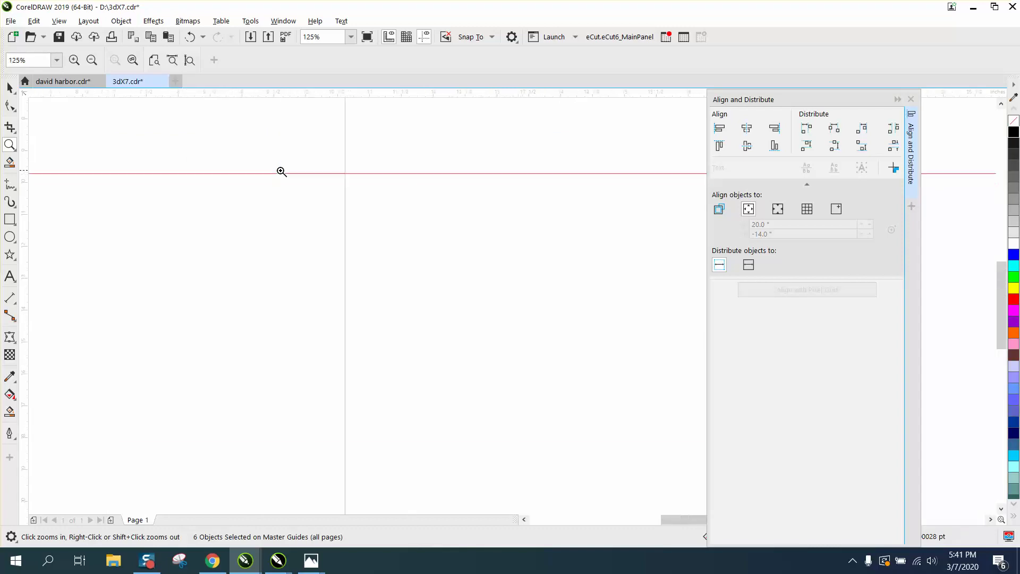
{"action": "right_click", "coordinate": [285, 171]}
{"action": "left_click", "coordinate": [11, 88]}
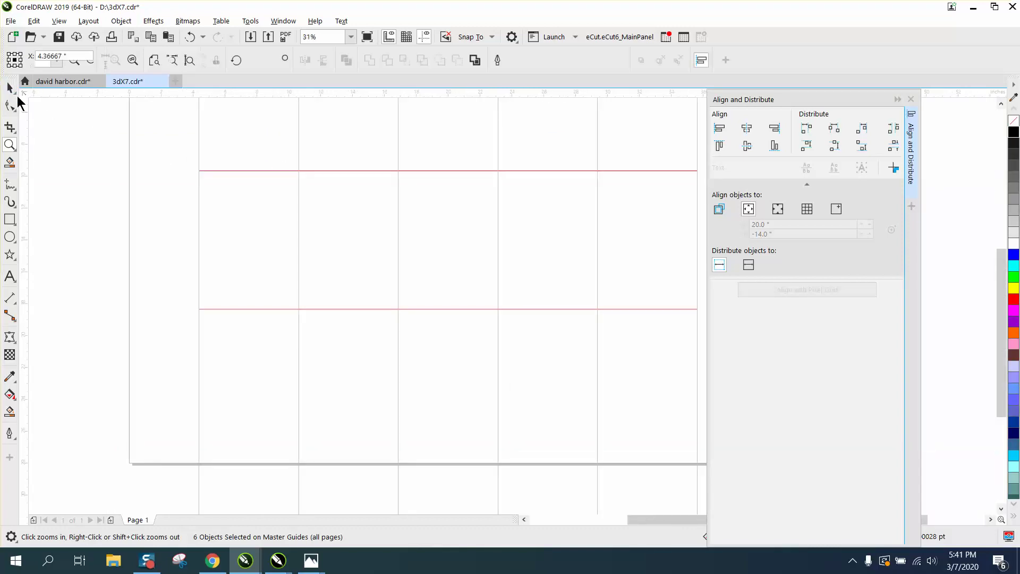
{"action": "left_click", "coordinate": [131, 161]}
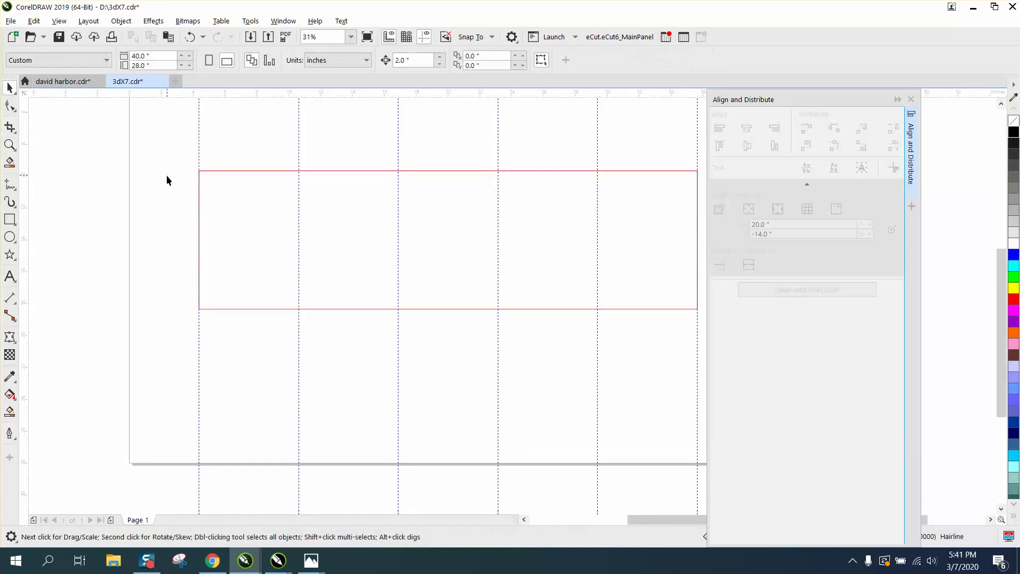
- Draw a zigzag of 2-point lines between guideline intersections on the rectangle's edges
{"action": "left_click", "coordinate": [10, 185]}
{"action": "left_click", "coordinate": [60, 202]}
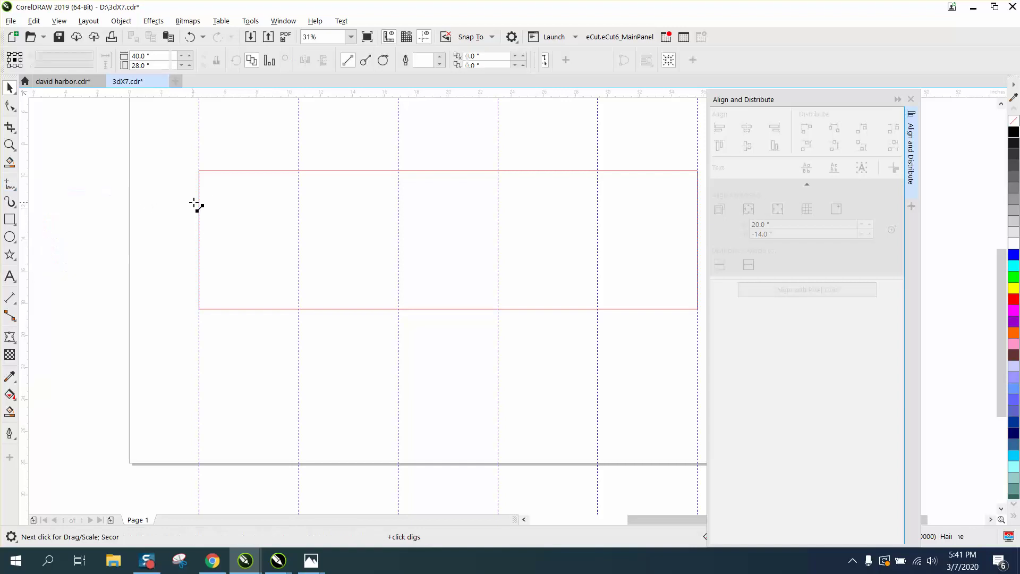
{"action": "left_click_drag", "start_coordinate": [200, 173], "coordinate": [299, 307]}
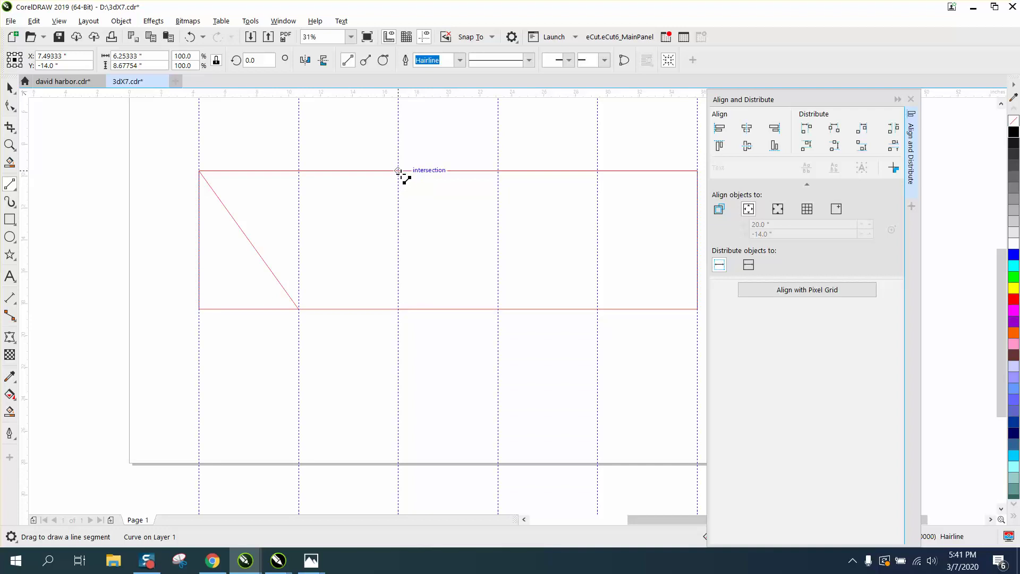
{"action": "left_click_drag", "start_coordinate": [399, 174], "coordinate": [299, 308]}
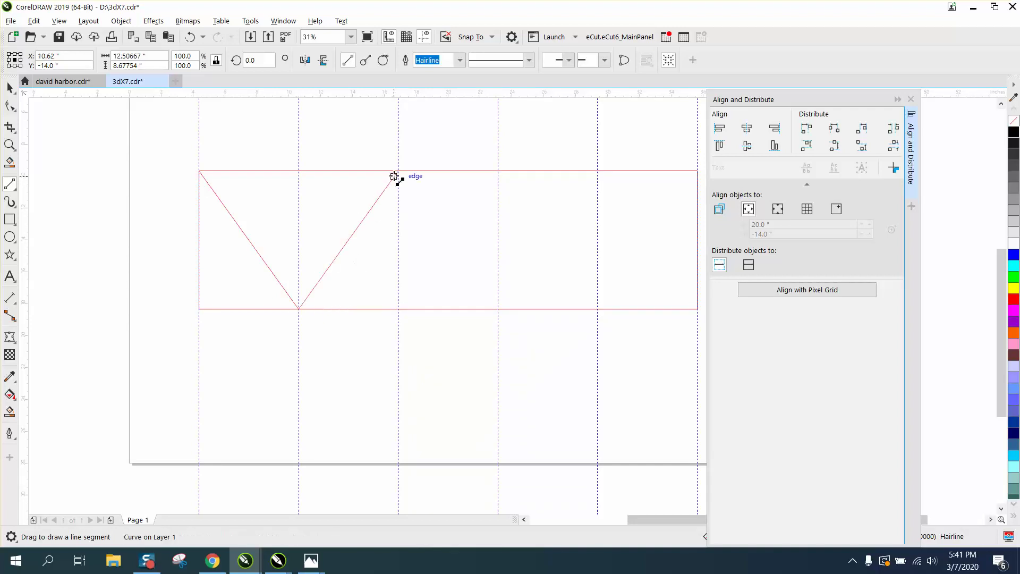
{"action": "mouse_move", "coordinate": [399, 174]}
{"action": "left_mouse_down"}
{"action": "mouse_move", "coordinate": [502, 312]}
{"action": "mouse_move", "coordinate": [598, 172]}
{"action": "mouse_move", "coordinate": [698, 308]}
{"action": "left_mouse_up"}
{"action": "scroll", "coordinate": [269, 249], "scroll_direction": "down", "scroll_amount": 1}
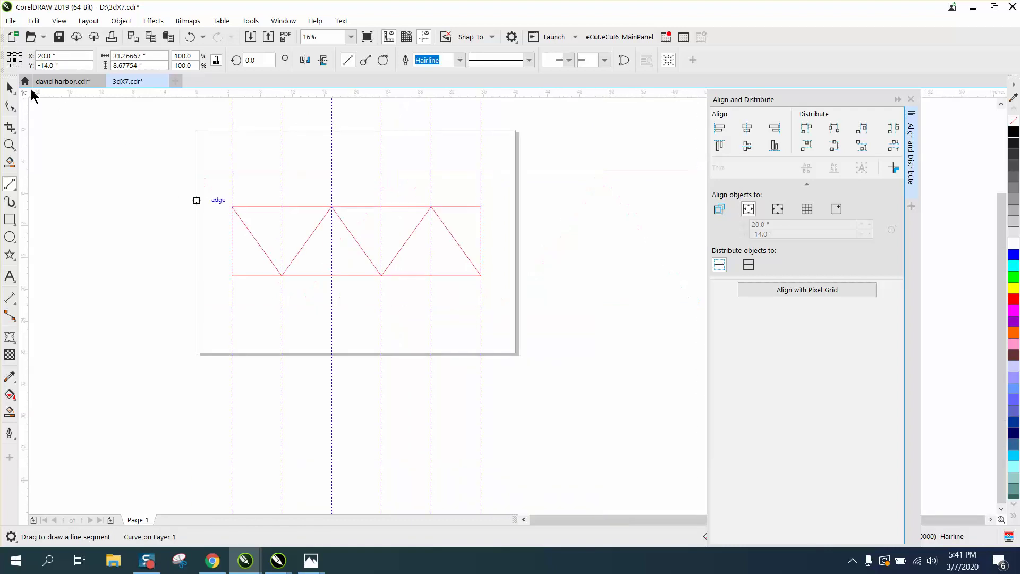
- Select all the guidelines and delete them, leaving only the zigzag-divided rectangle
{"action": "left_click", "coordinate": [10, 89]}
{"action": "key", "text": "ctrl+a"}
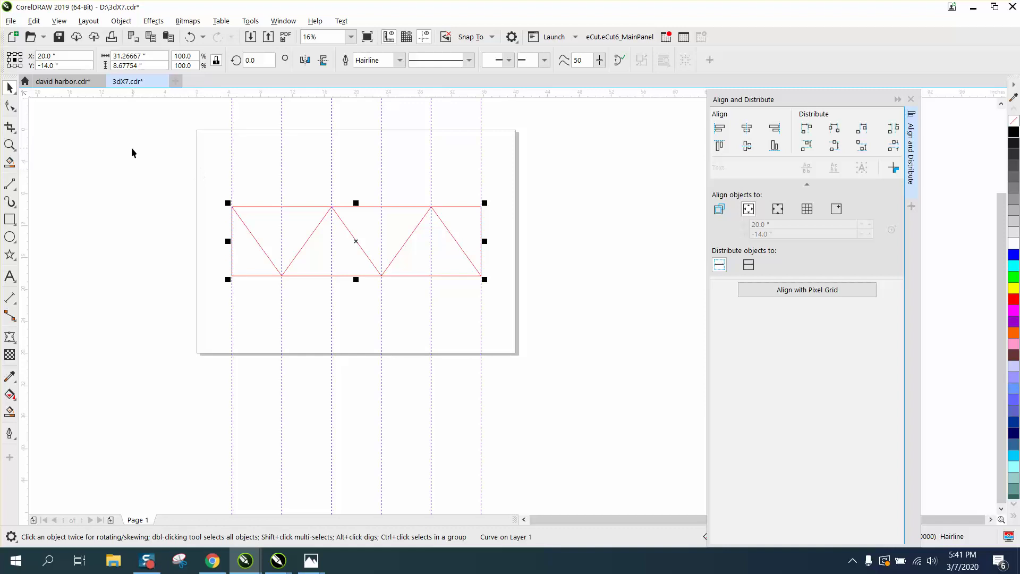
{"action": "left_click", "coordinate": [34, 21]}
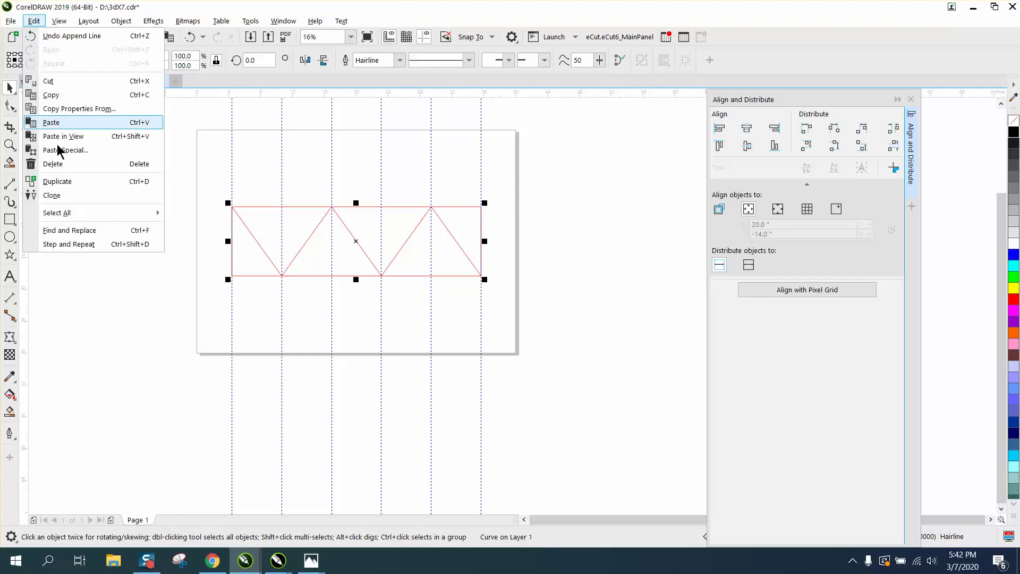
{"action": "mouse_move", "coordinate": [57, 214]}
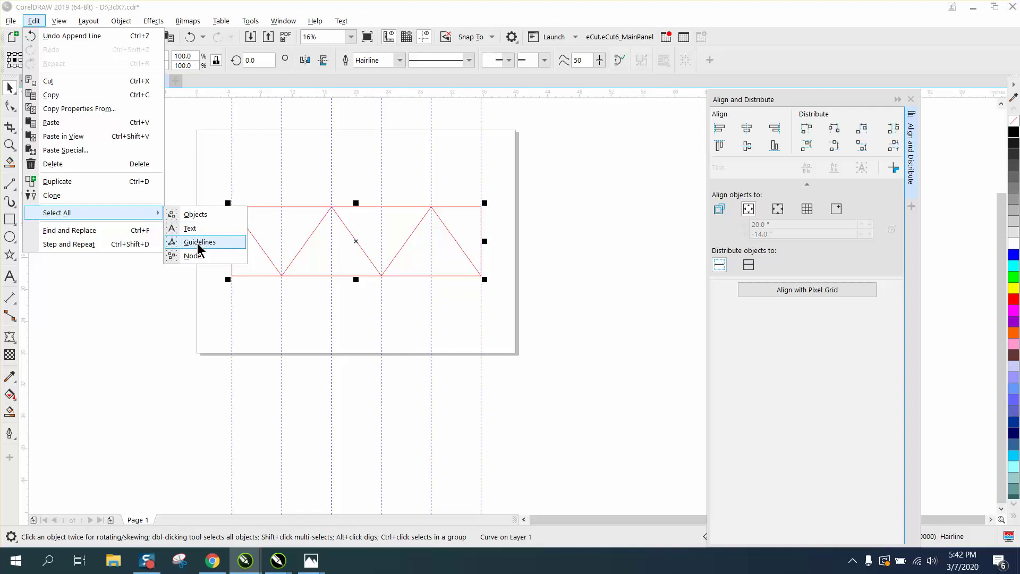
{"action": "left_click", "coordinate": [198, 248]}
{"action": "key", "text": "Delete"}
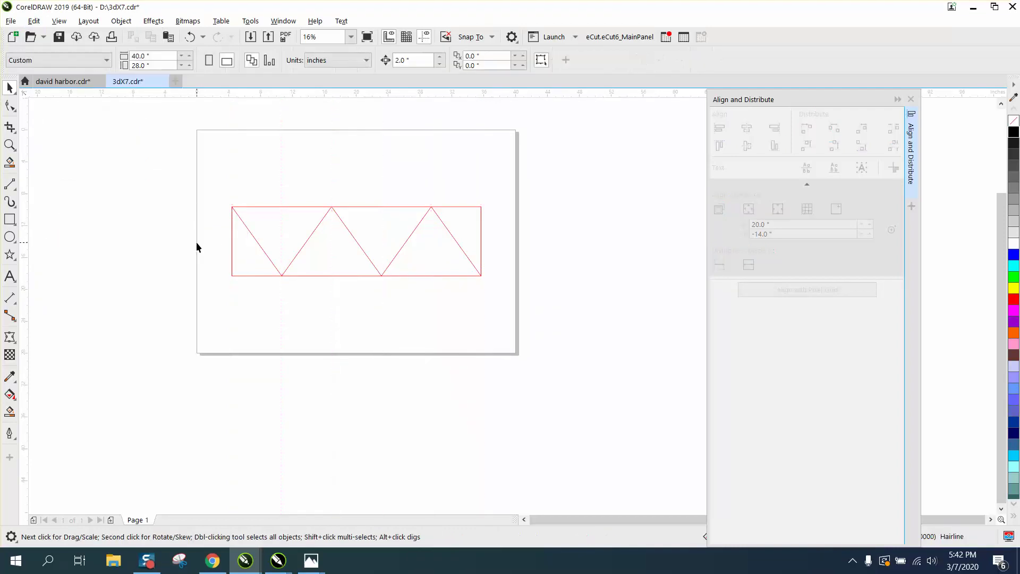
{"action": "left_click", "coordinate": [10, 145]}
{"action": "left_click_drag", "start_coordinate": [215, 191], "coordinate": [501, 300]}
{"action": "right_click", "coordinate": [345, 243]}
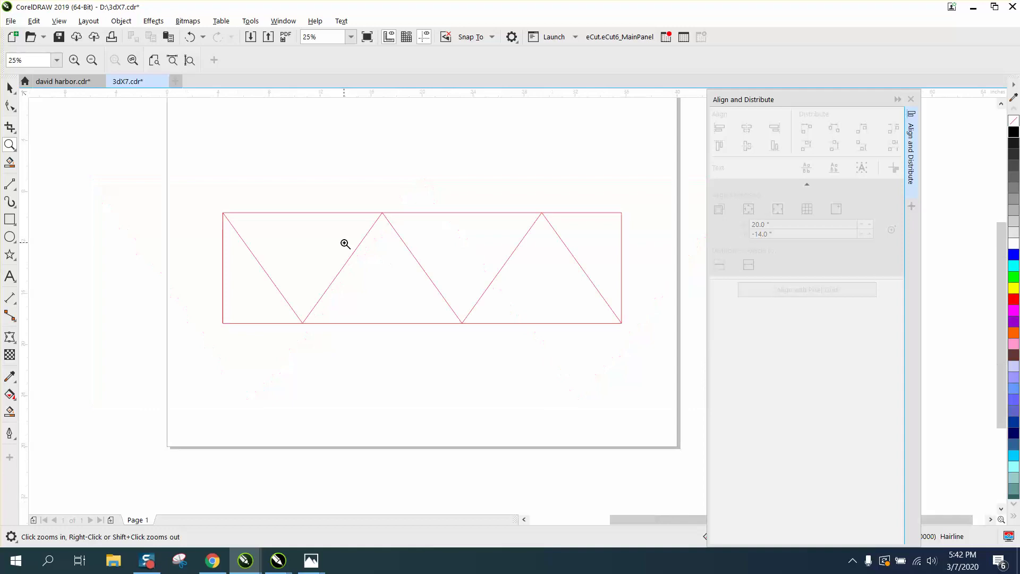